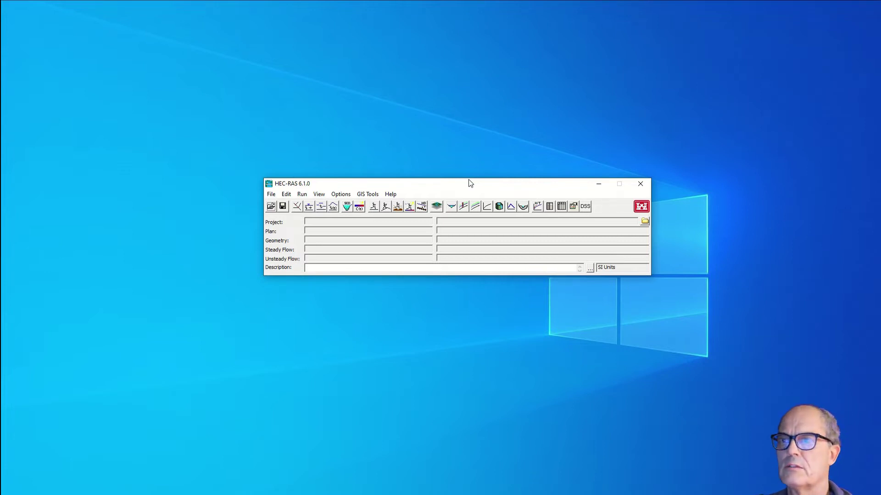
- Create the new project 'Tutorial Pinadaigra' in the Hec-Ras 2D_tutorial folder using SI units
click(271, 194)
click(282, 205)
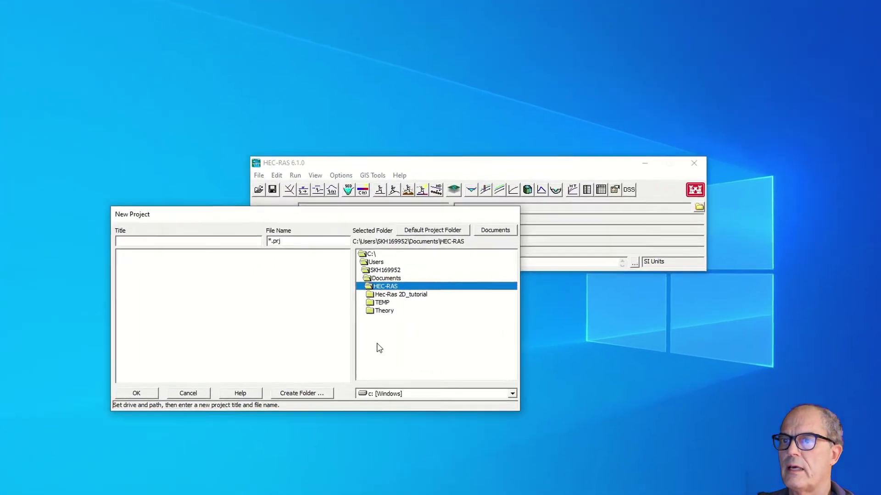
text(g)
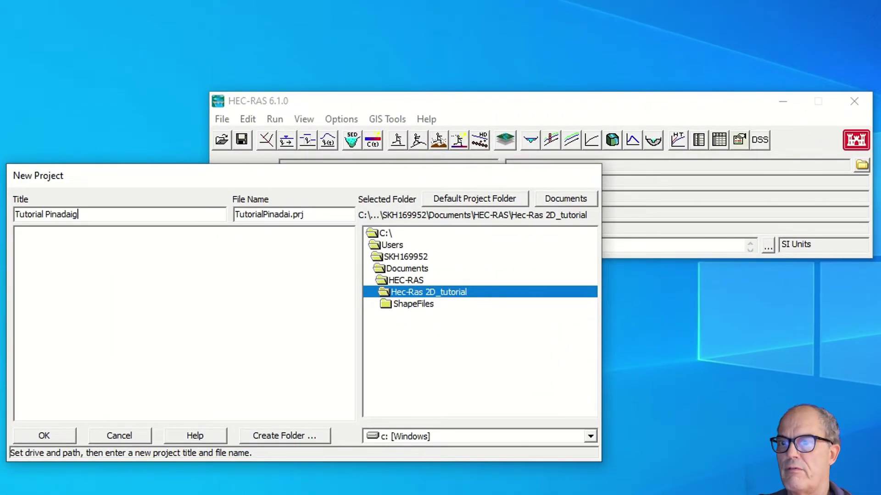
text(ra)
key(Return)
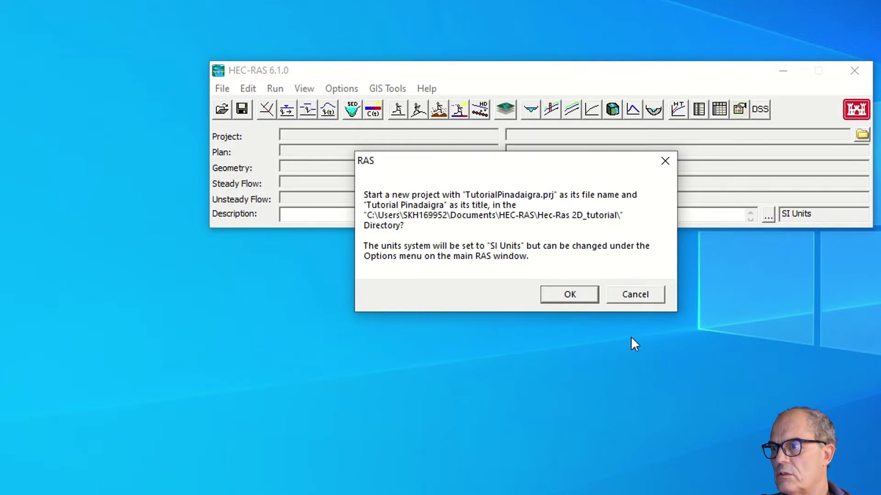
click(575, 290)
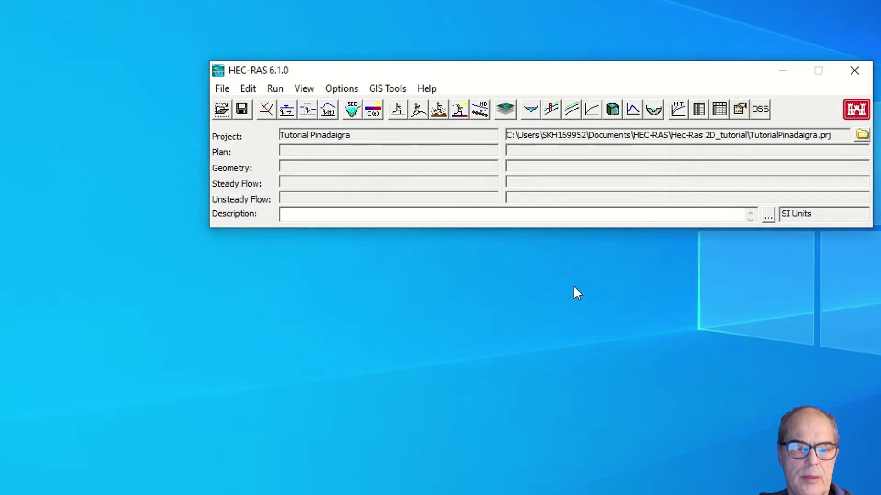
- Open RAS Mapper and start creating a new RAS terrain
click(505, 110)
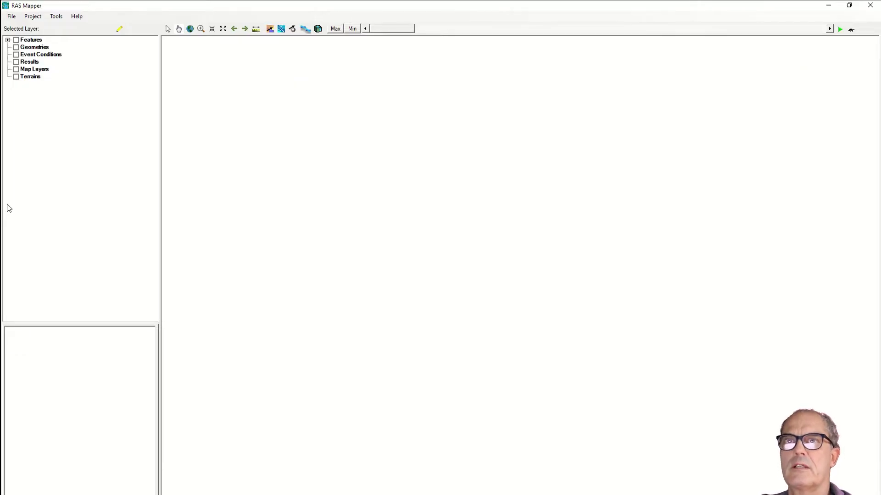
right_click(30, 76)
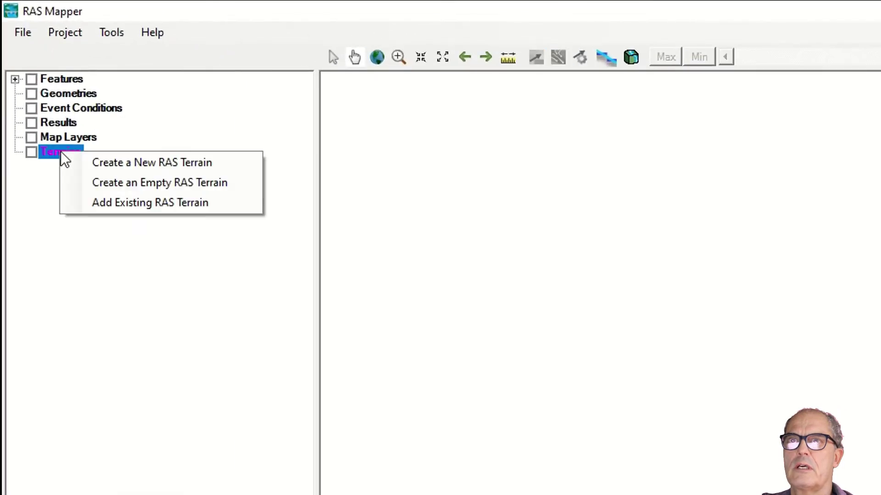
click(97, 158)
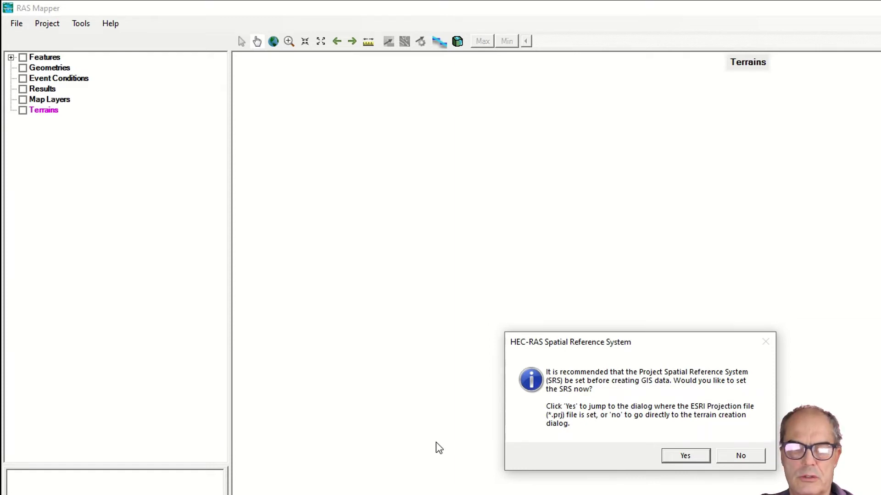
- Set the project projection to WGS_84_UTM_zone_32N from ShapeFiles\DTM.prj
click(686, 456)
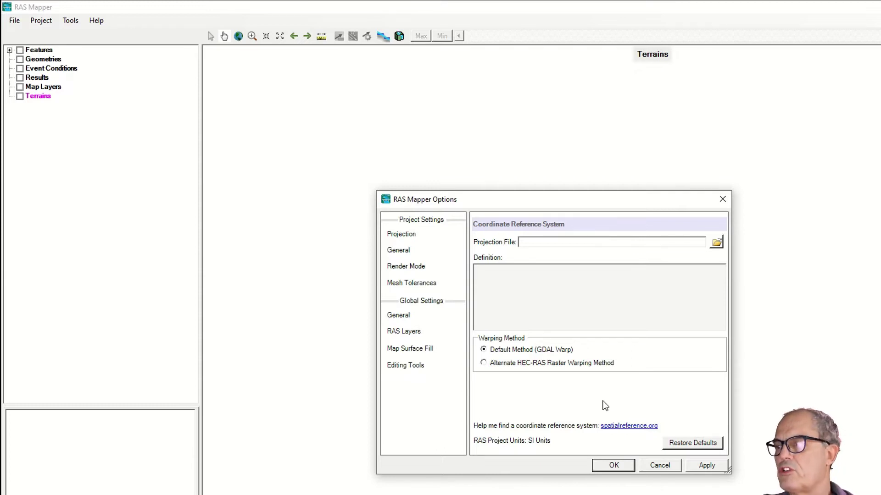
click(716, 242)
double_click(566, 295)
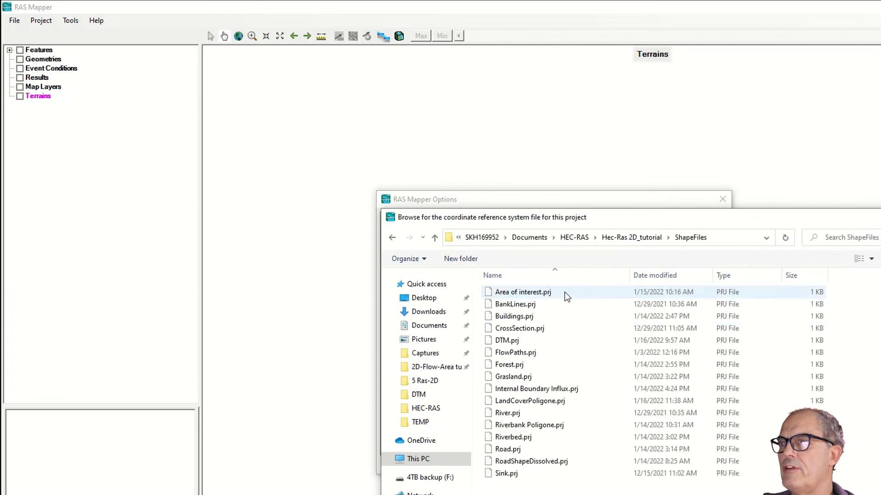
click(566, 340)
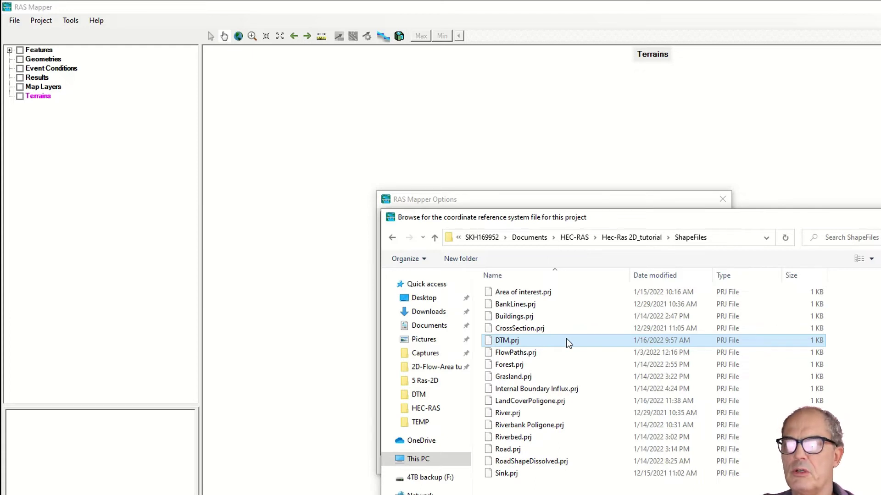
double_click(566, 339)
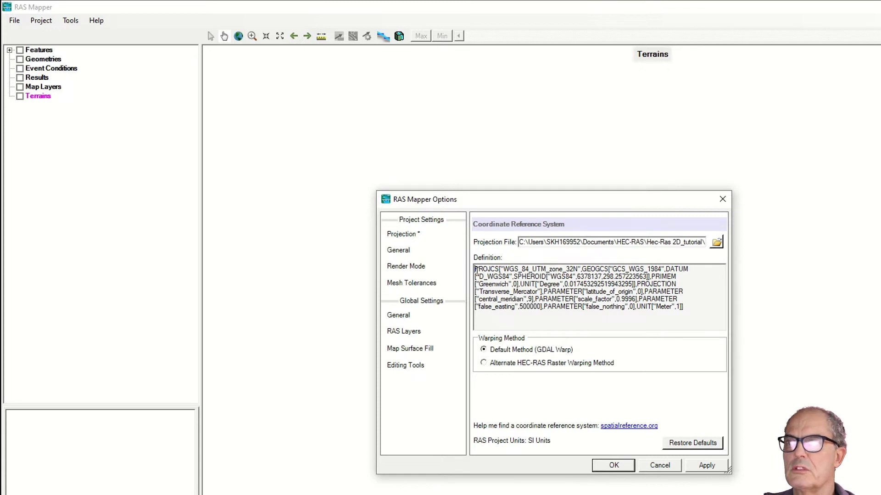
drag(475, 270, 578, 270)
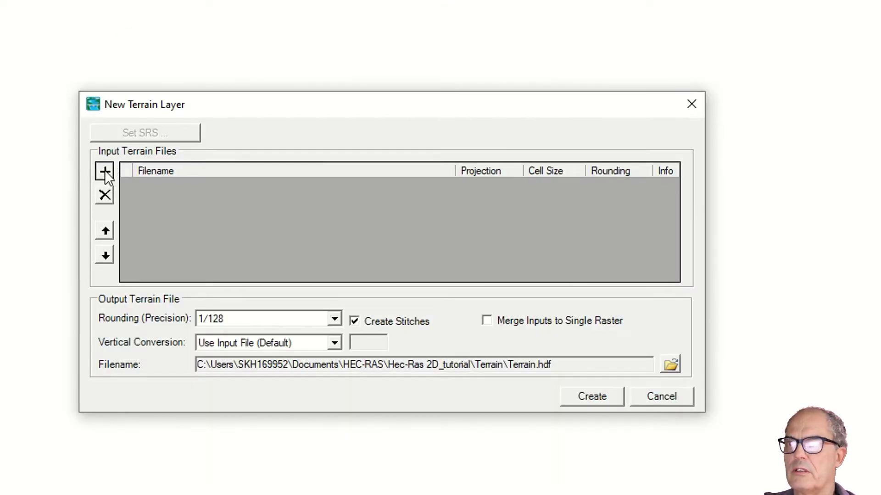
- Build the Terrain layer from ShapeFiles\DTM.tif and close the progress report
click(104, 172)
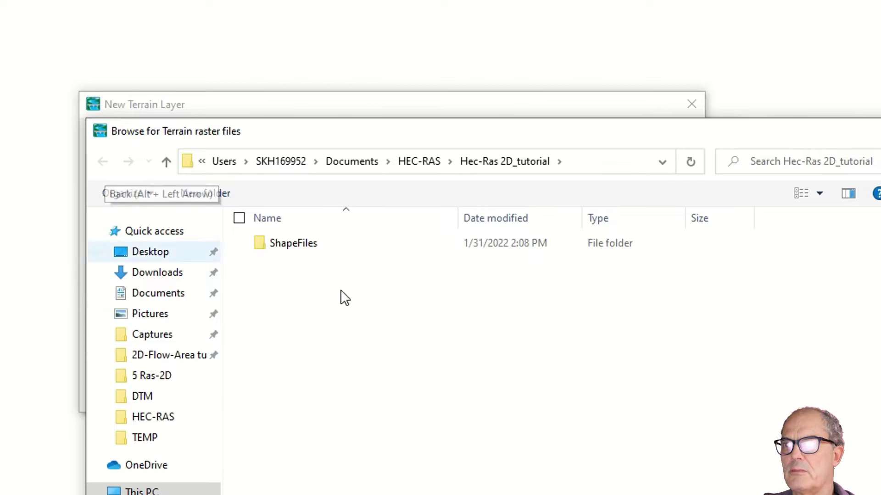
double_click(294, 243)
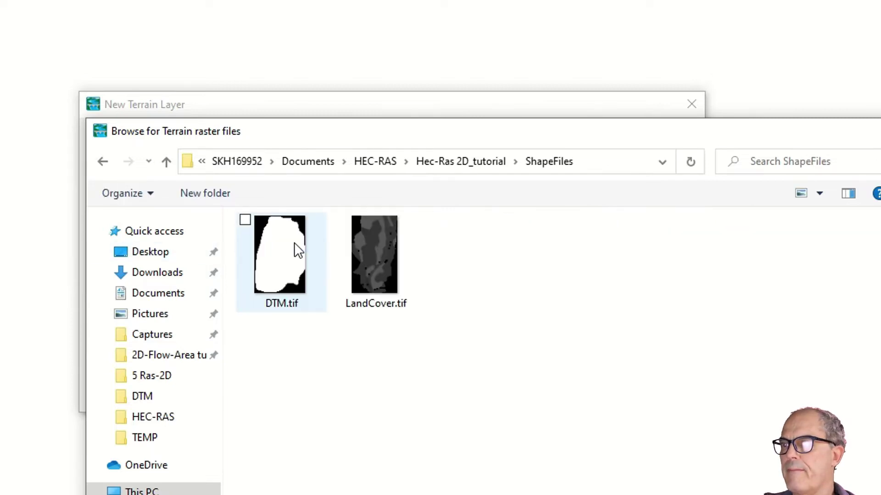
click(274, 260)
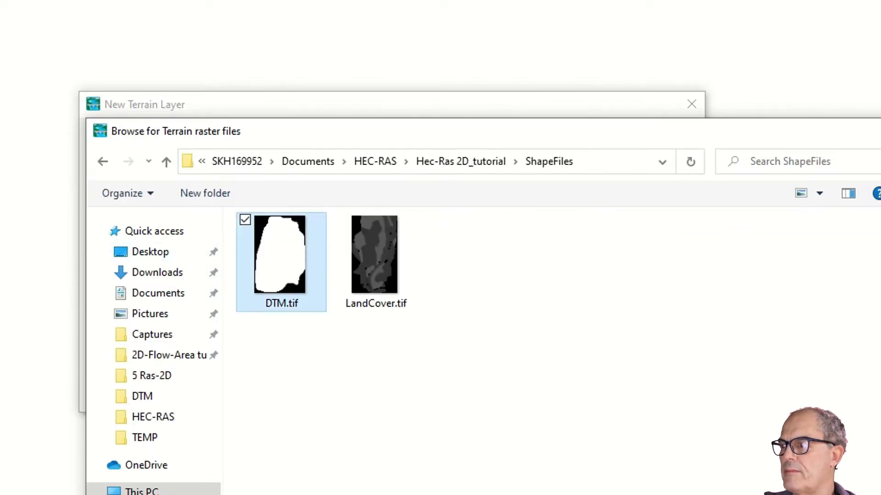
key(Return)
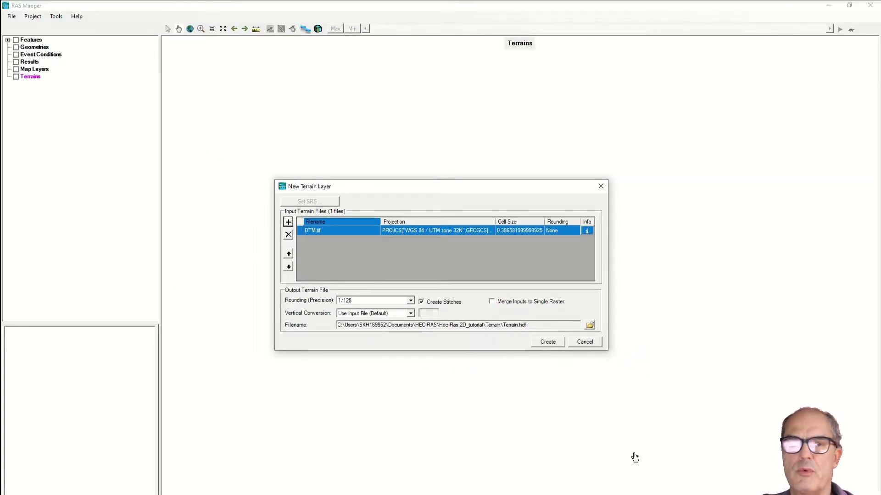
click(548, 342)
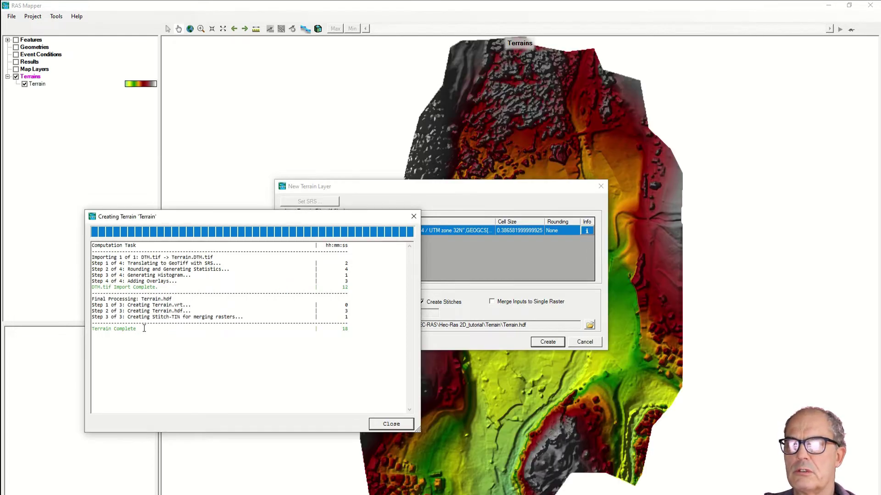
click(405, 425)
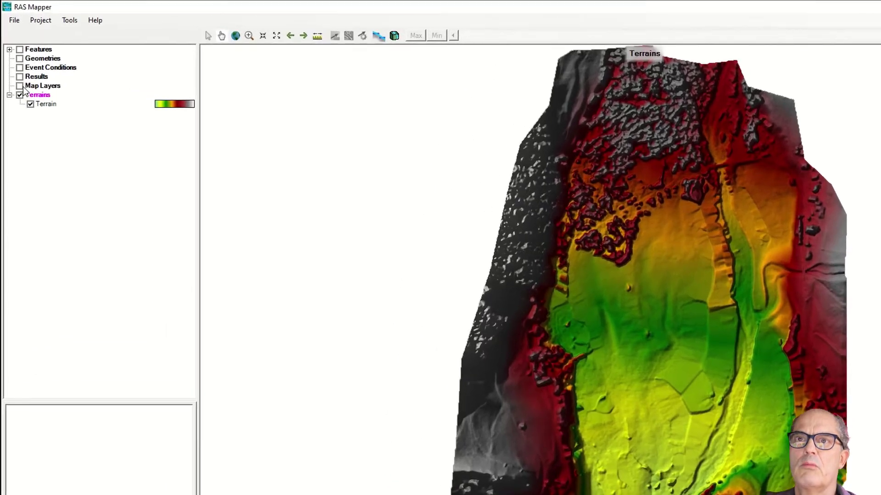
- Add an ArcGIS World Imagery web layer under Map Layers and hide the terrain
click(16, 68)
right_click(62, 139)
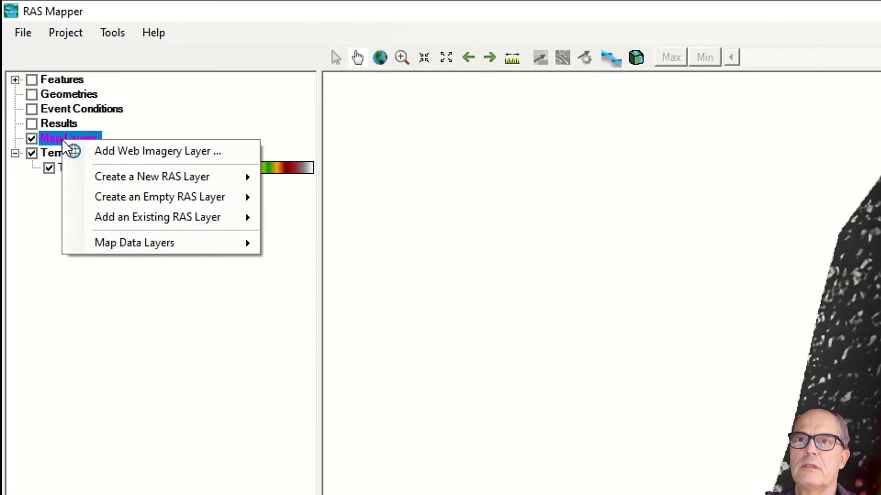
click(117, 157)
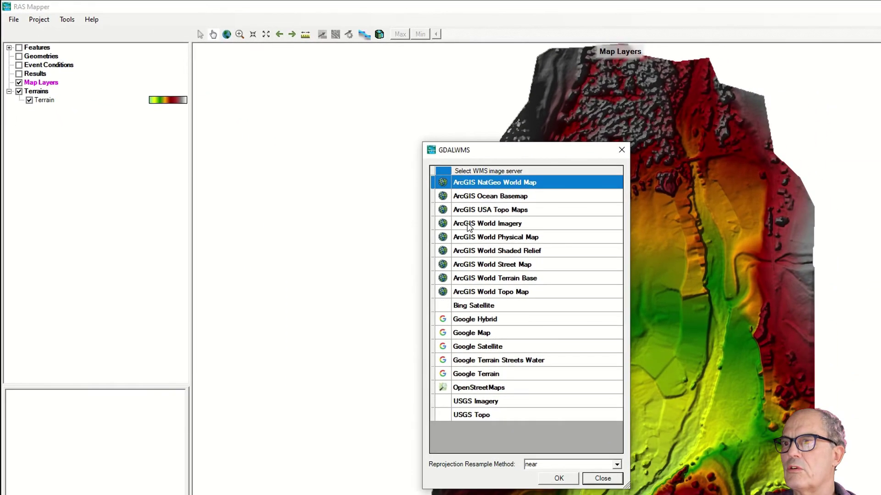
click(469, 225)
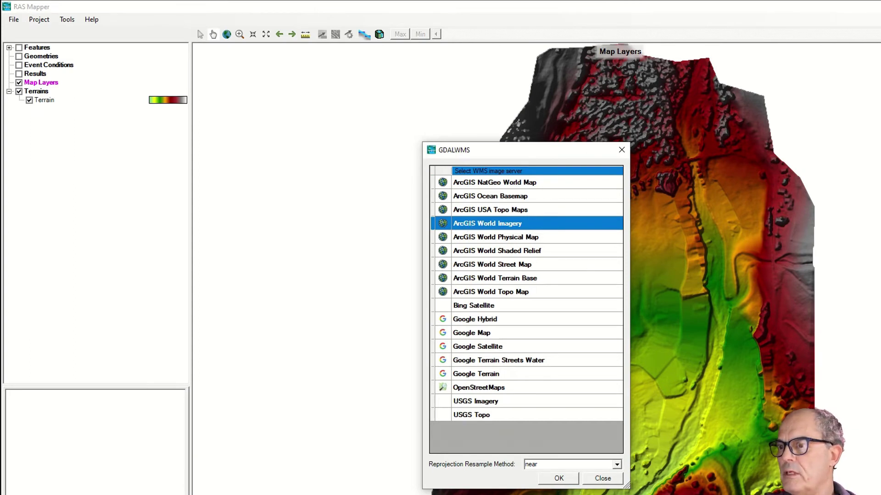
click(560, 479)
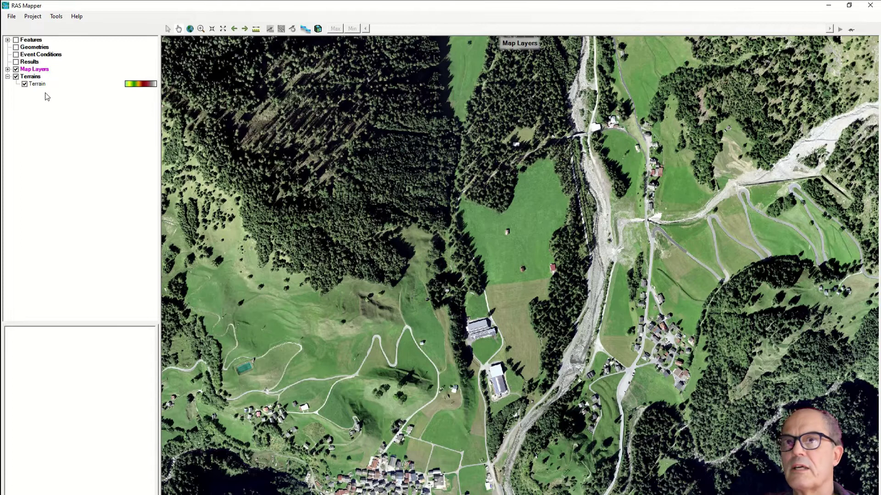
click(16, 77)
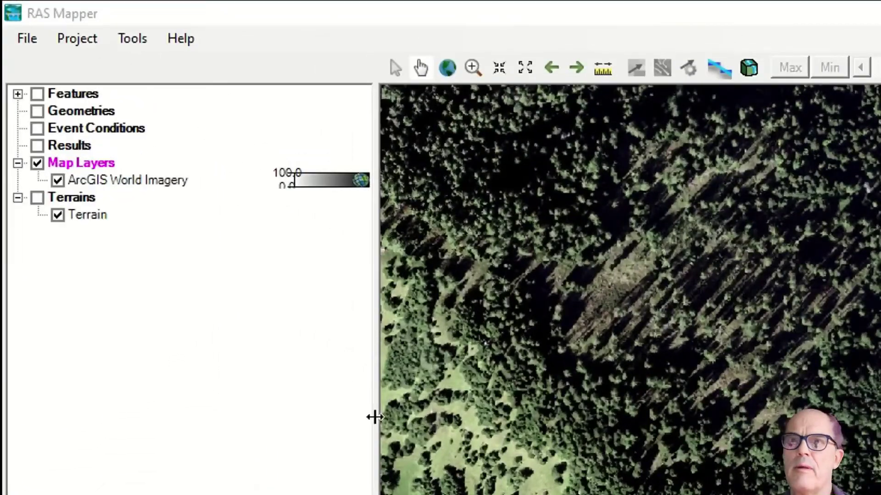
- Add ShapeFiles\Orthophoto.bmp as an existing map layer, toggling its visibility off and back on
right_click(90, 162)
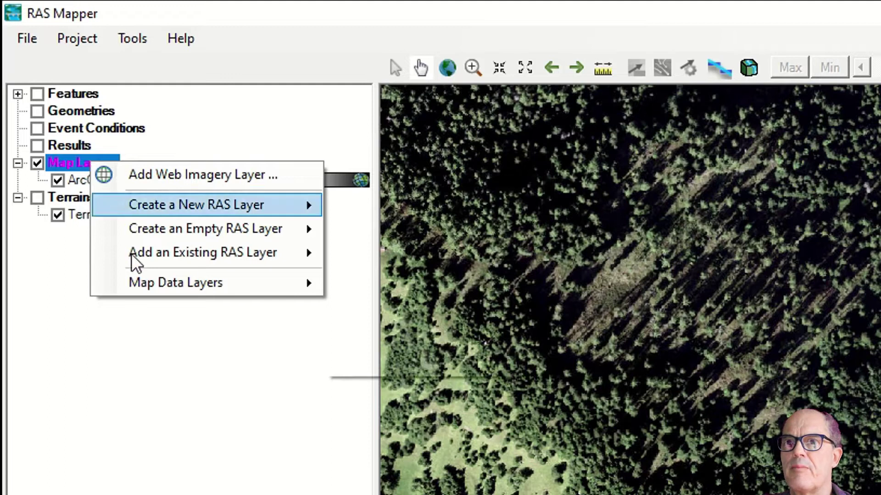
mouse_move(153, 285)
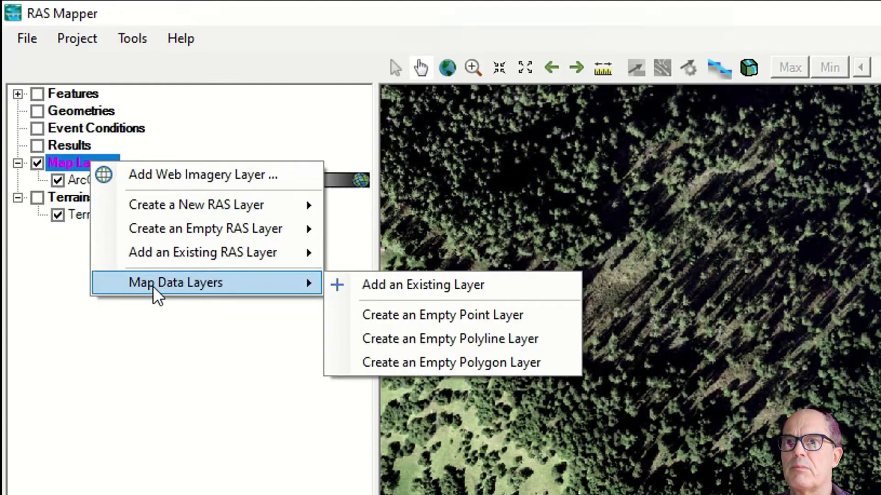
click(392, 288)
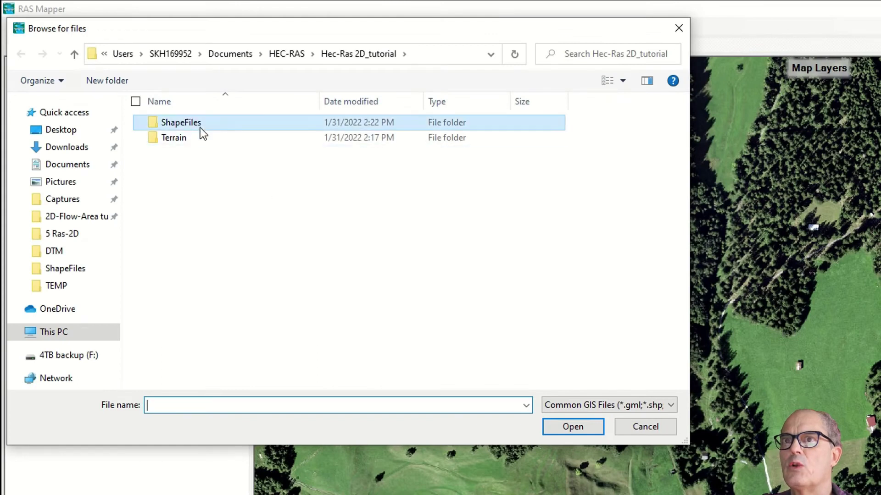
double_click(200, 127)
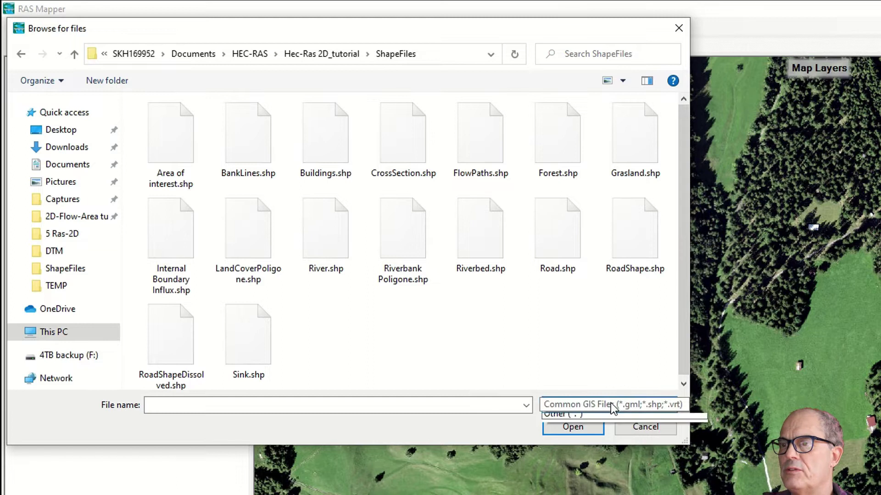
click(609, 441)
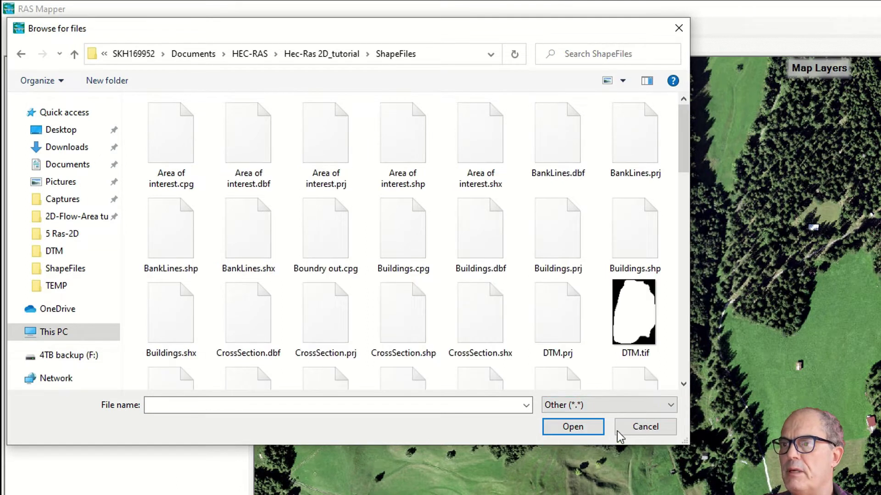
drag(686, 158, 680, 269)
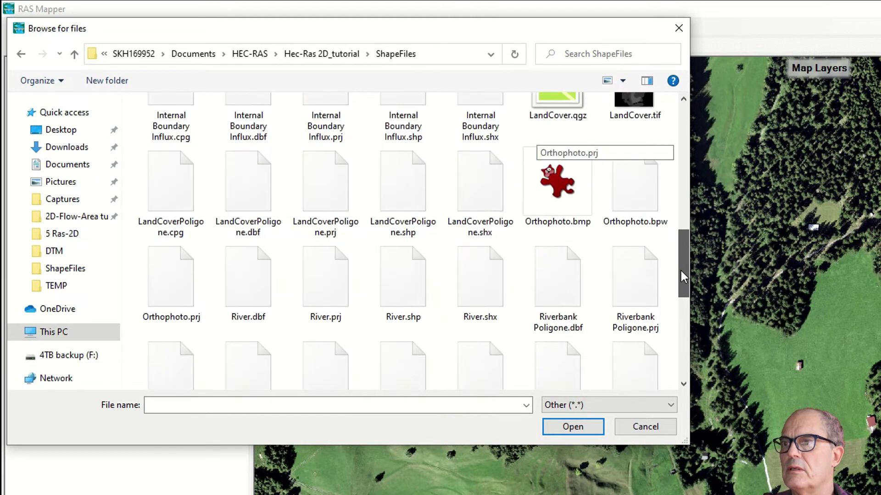
click(563, 199)
click(582, 433)
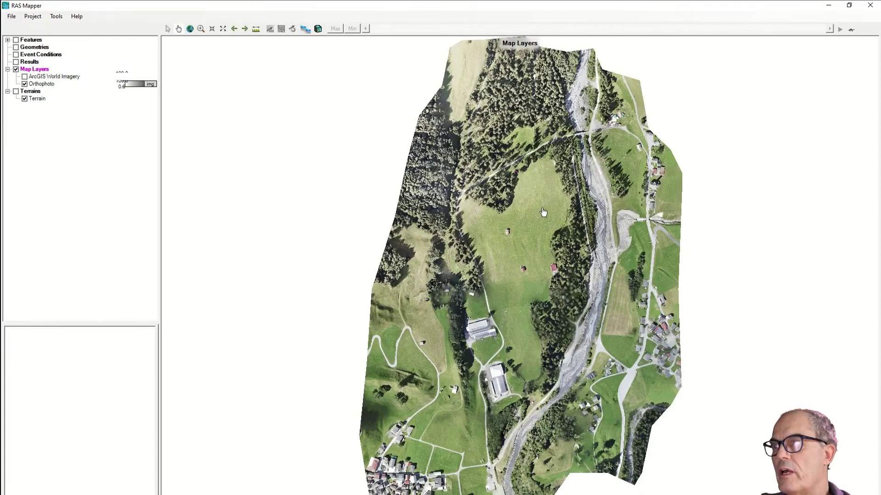
click(25, 84)
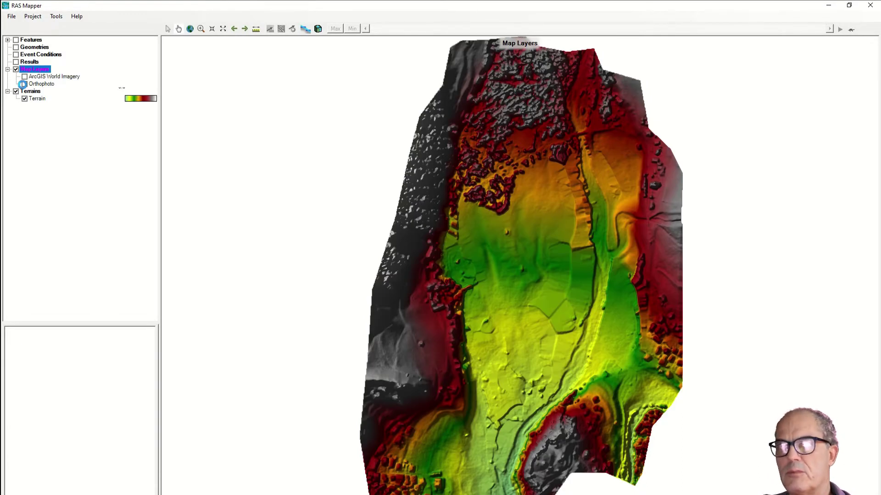
click(25, 83)
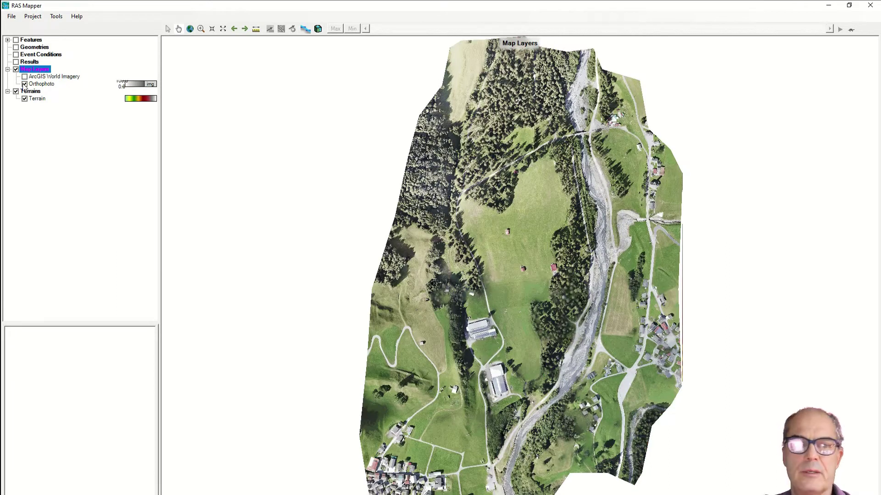
- Save the project and add a new geometry named Pinadaigra
click(12, 16)
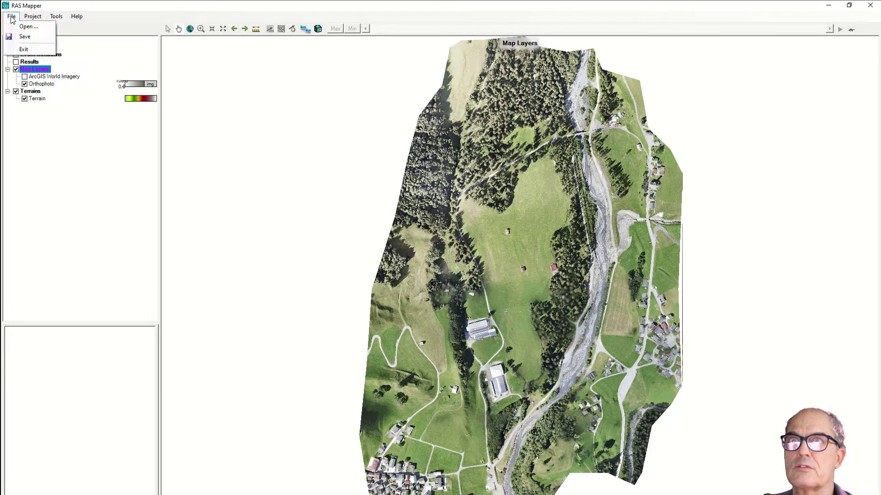
click(25, 37)
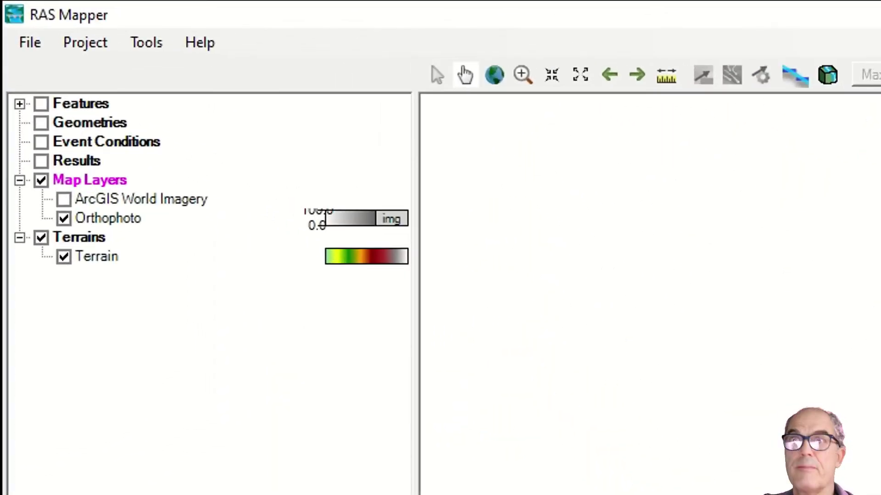
click(41, 123)
right_click(69, 124)
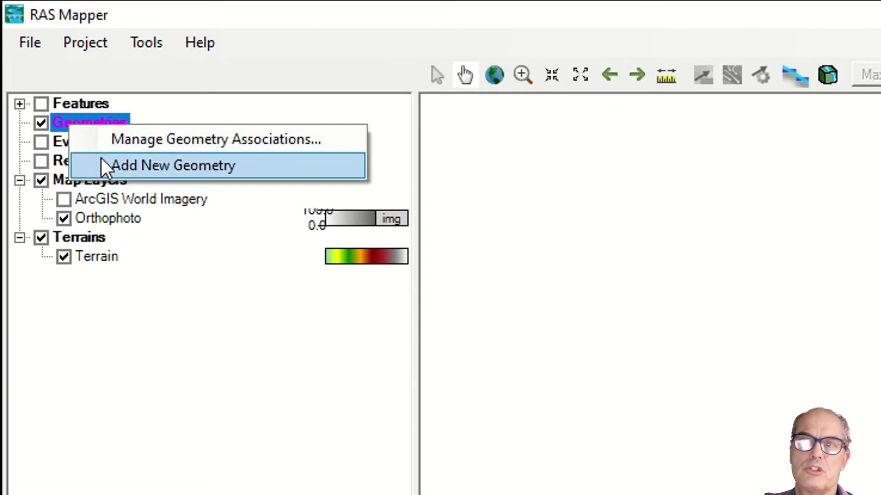
click(101, 157)
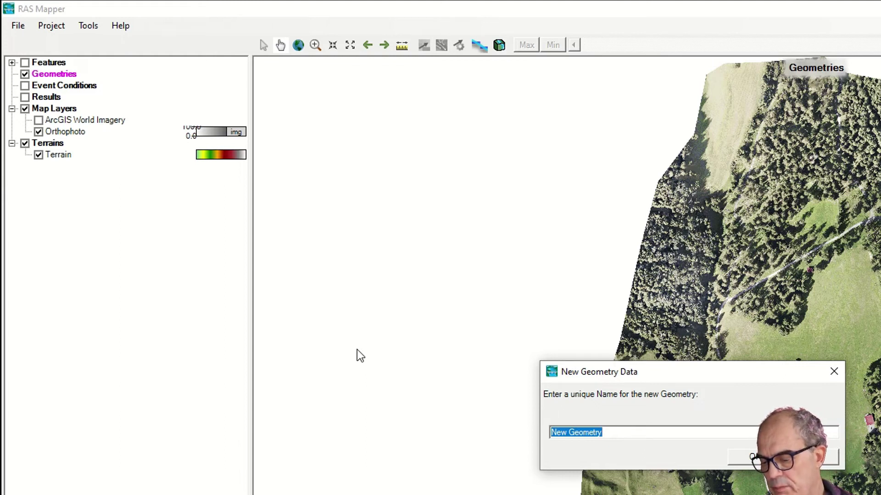
text(Pinadaigra)
key(Return)
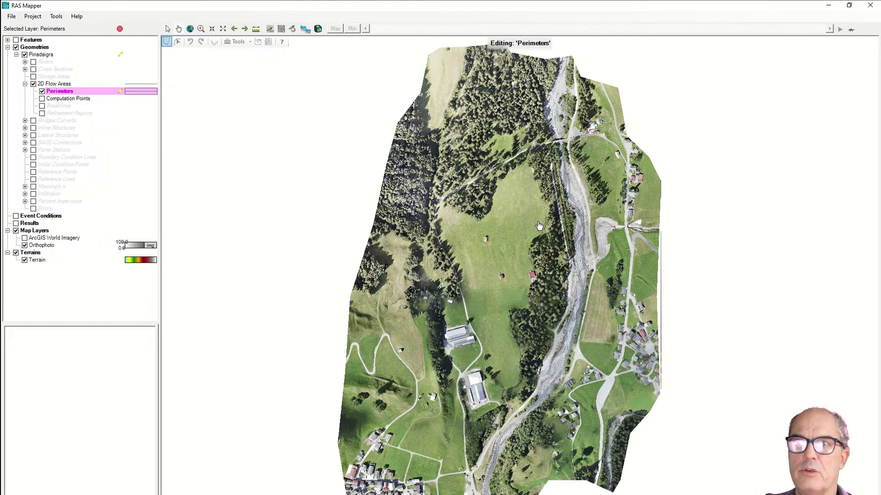
- Begin a new perimeter, tracing vertices down the meadow's left edge to the valley bottom
click(79, 93)
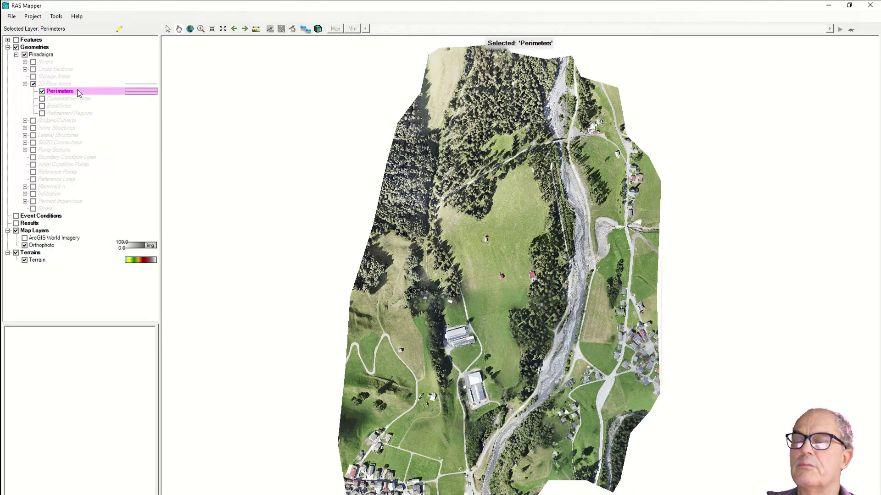
click(119, 29)
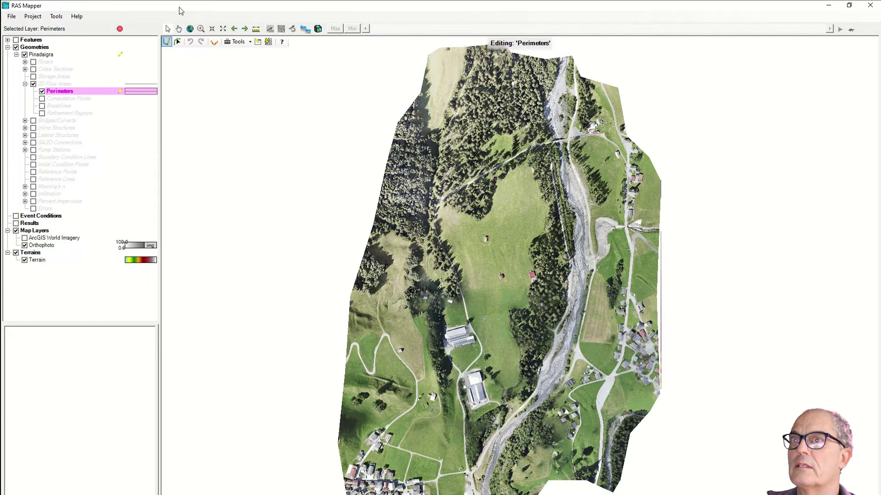
click(168, 42)
click(507, 164)
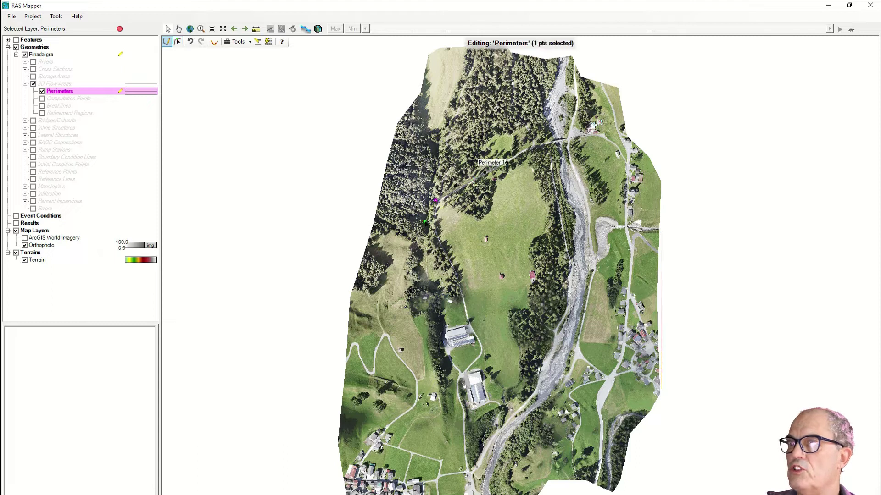
click(426, 220)
click(416, 247)
click(413, 286)
click(420, 335)
click(429, 367)
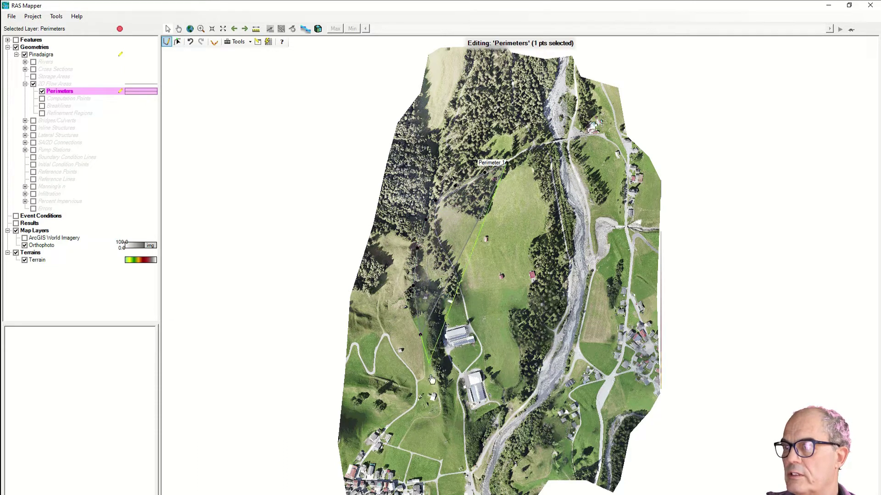
click(444, 431)
click(450, 455)
click(459, 489)
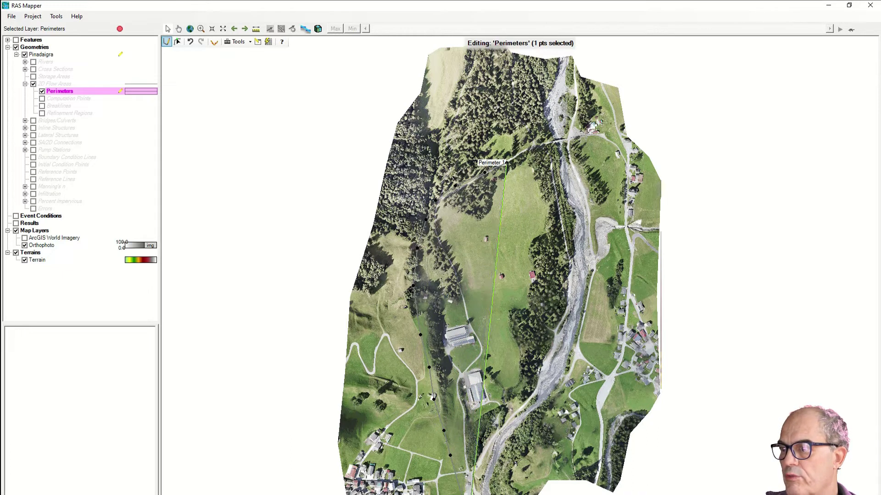
- Continue the perimeter across the bottom, up the river's right side and back across the top, closing it
click(526, 471)
click(536, 447)
click(551, 431)
click(570, 416)
click(585, 404)
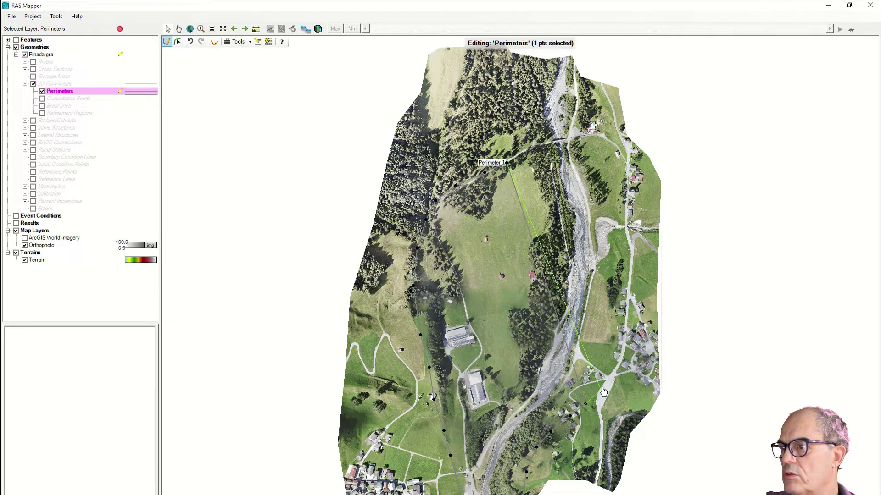
click(600, 388)
click(613, 363)
click(623, 331)
click(621, 301)
click(623, 261)
click(623, 227)
click(621, 192)
click(622, 171)
click(618, 156)
click(601, 146)
click(587, 142)
click(565, 143)
click(544, 149)
double_click(544, 149)
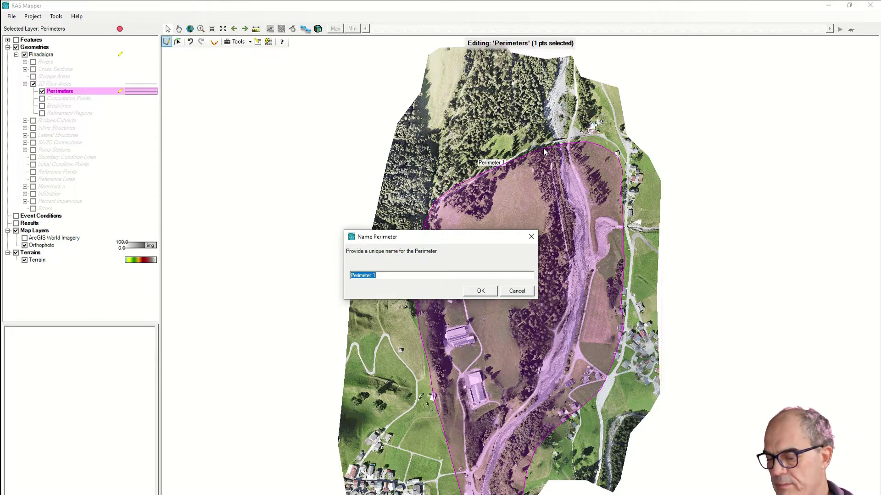
- Name the perimeter Pinadaigra and change its point spacing from 100 m to 2 m
text(Pinadaigra)
key(Return)
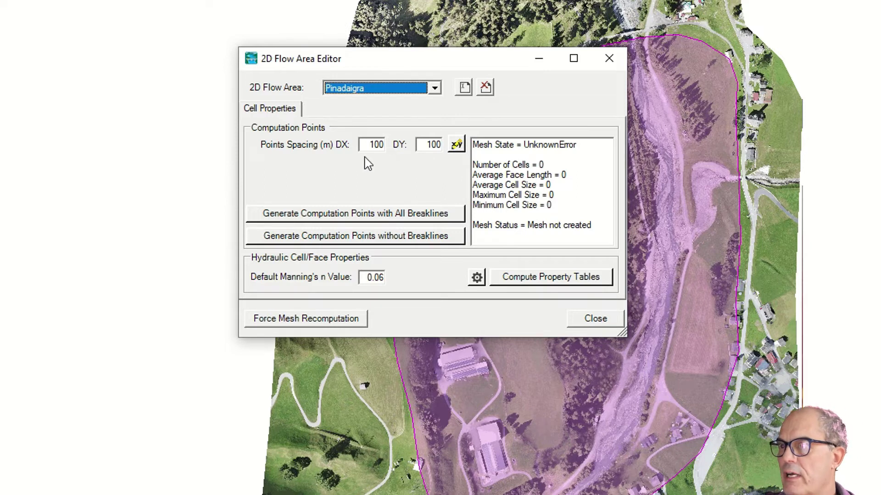
drag(369, 144, 398, 145)
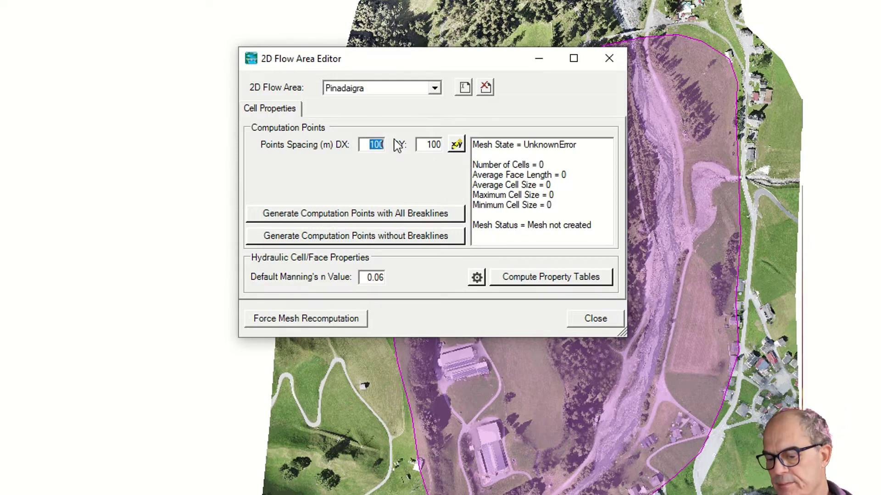
text(2)
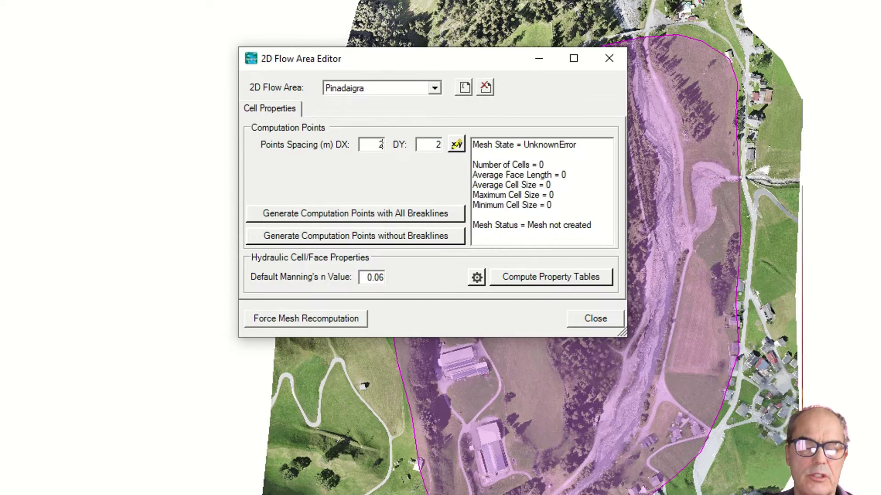
key(BackSpace)
text(4)
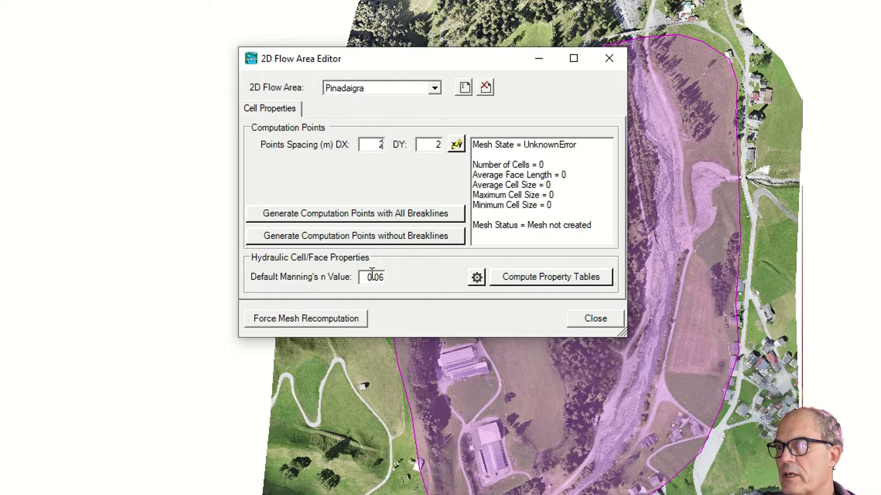
- Set Manning's n to 0.035 and generate the computation points without breaklines
drag(367, 277, 405, 279)
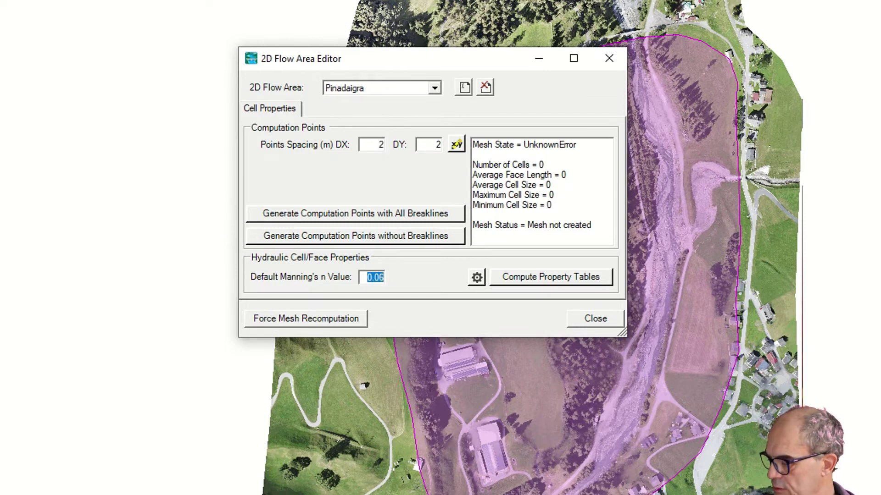
text(0.035)
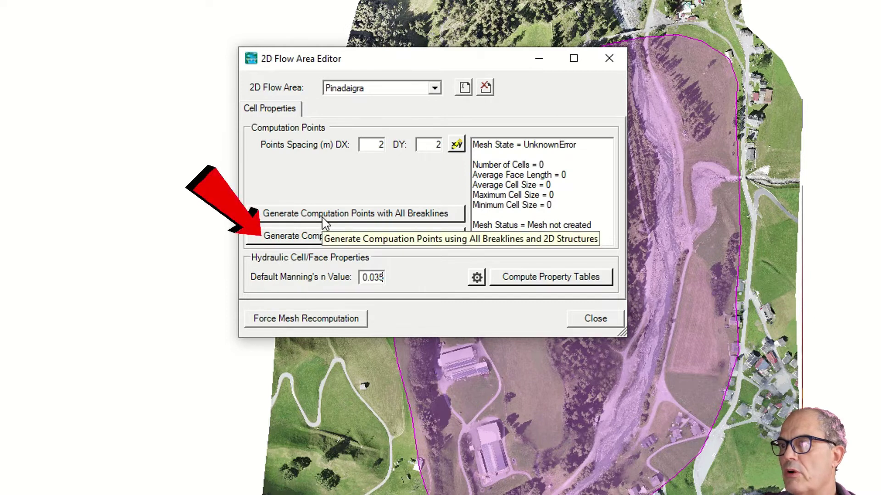
click(322, 246)
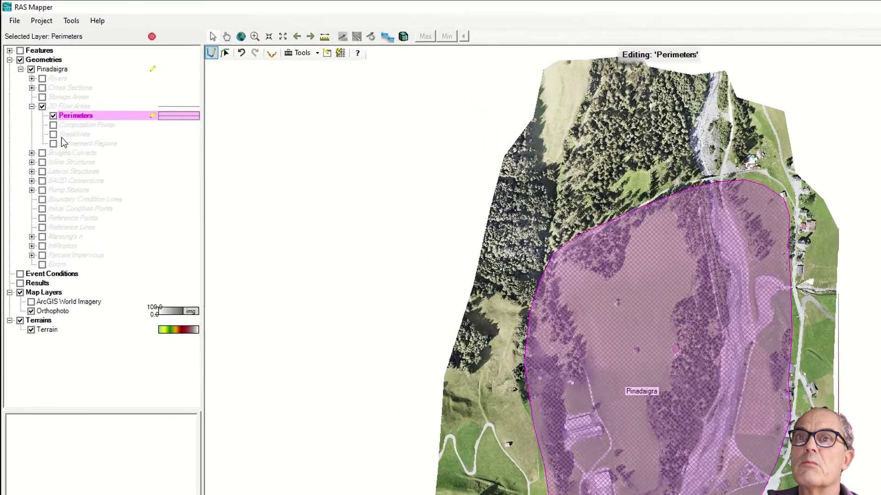
- Import the river line from ShapeFiles\River.shp into the editable Breaklines layer
click(43, 106)
click(118, 213)
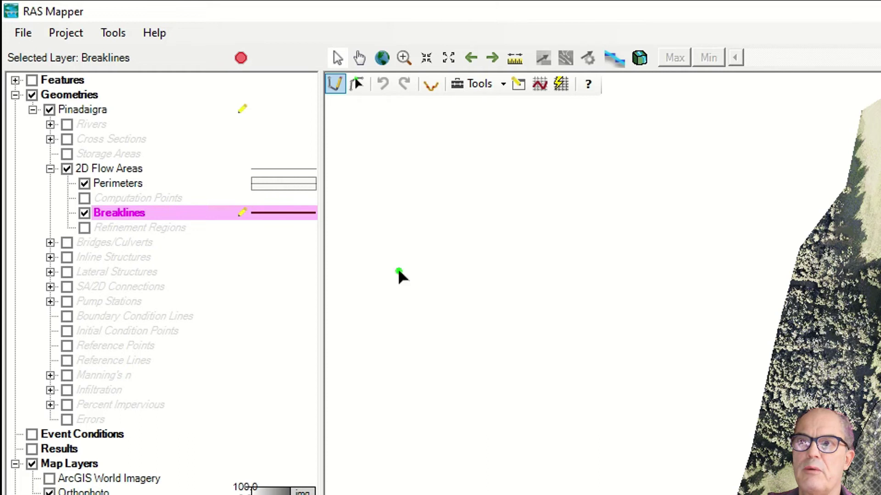
right_click(167, 214)
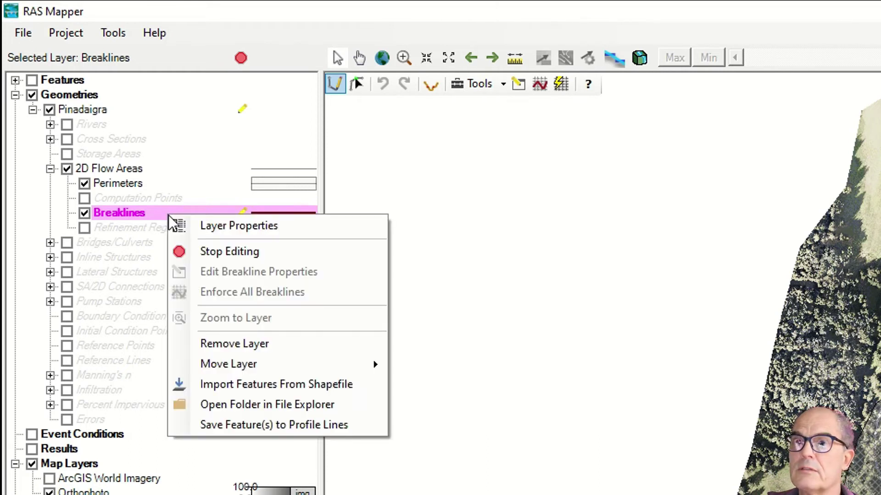
click(272, 387)
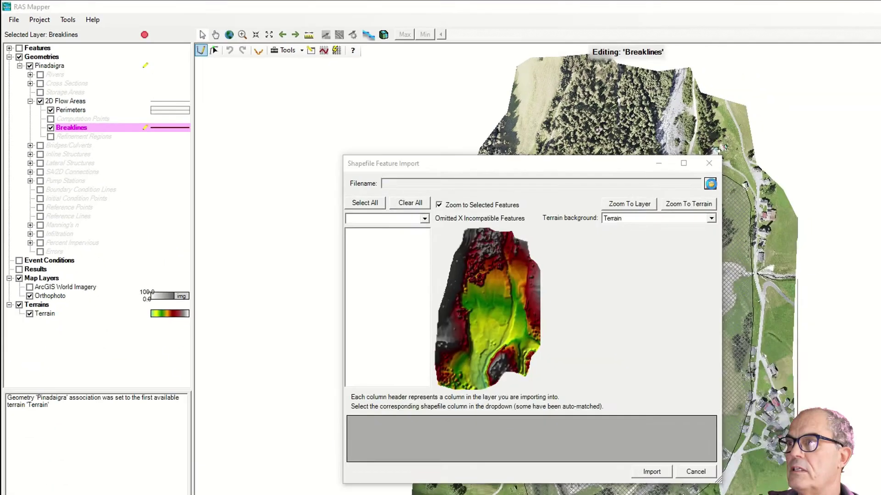
click(710, 183)
click(474, 253)
double_click(474, 253)
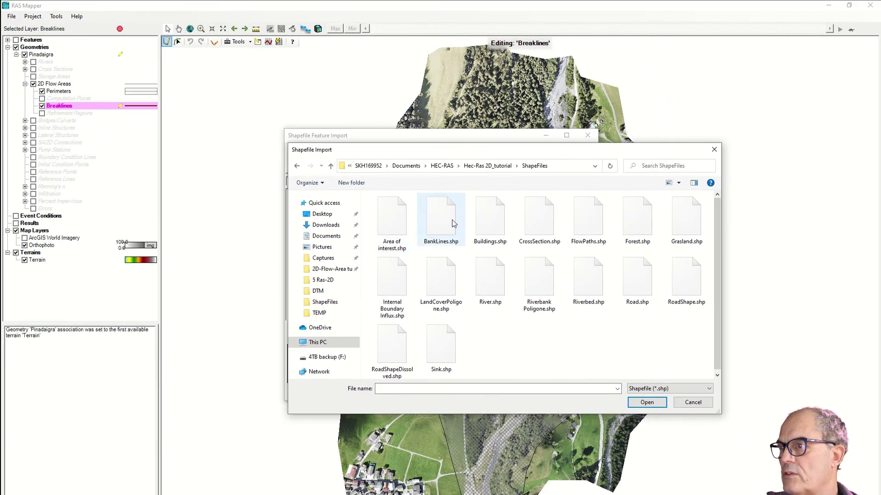
click(499, 280)
click(644, 408)
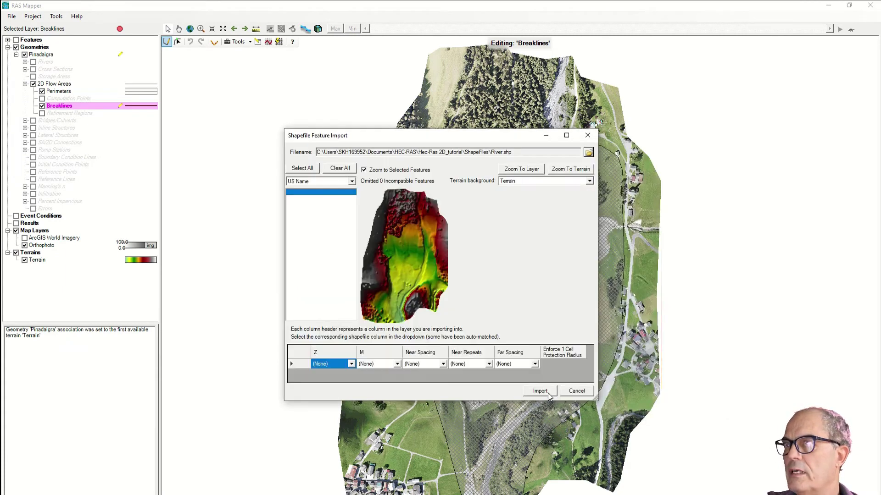
click(548, 393)
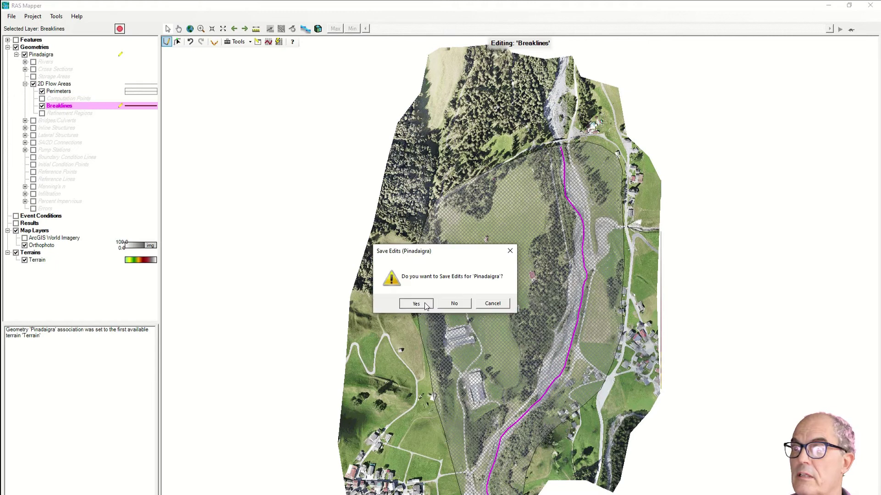
- Save the Pinadaigra geometry edits, then give Breakline 1 near spacing 1 and far spacing 2
click(425, 303)
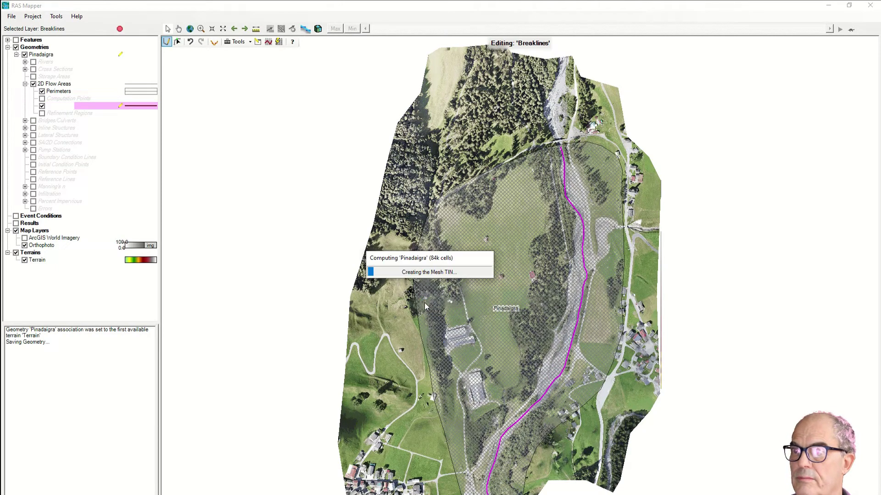
click(119, 28)
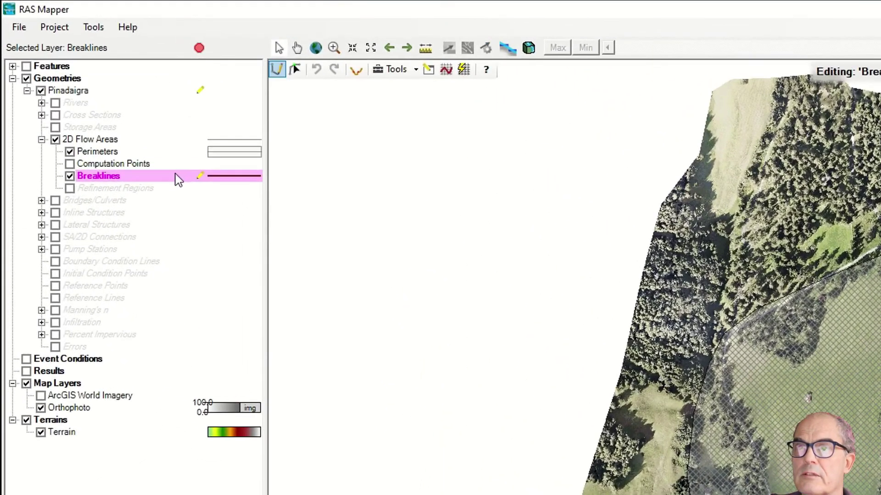
right_click(152, 159)
click(192, 203)
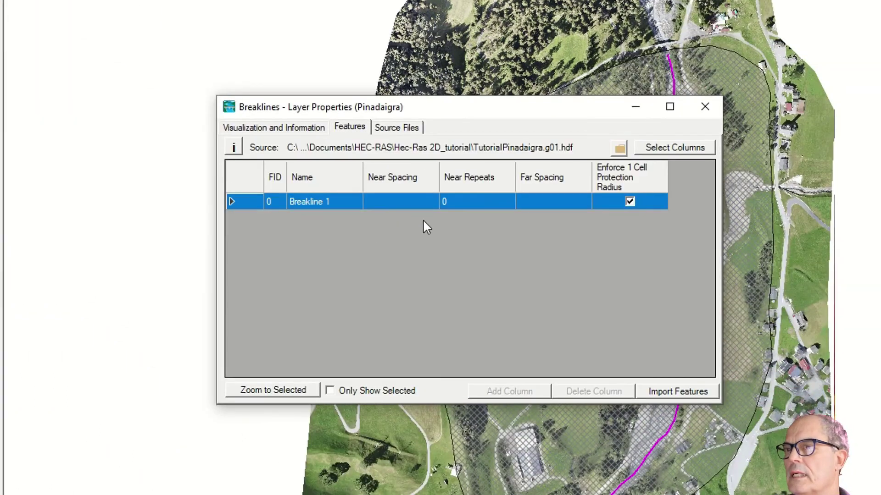
click(398, 201)
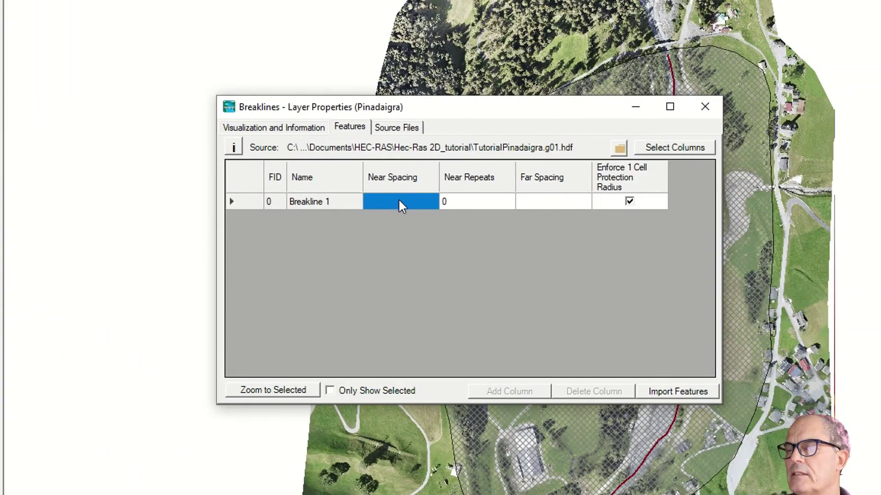
click(399, 201)
text(1)
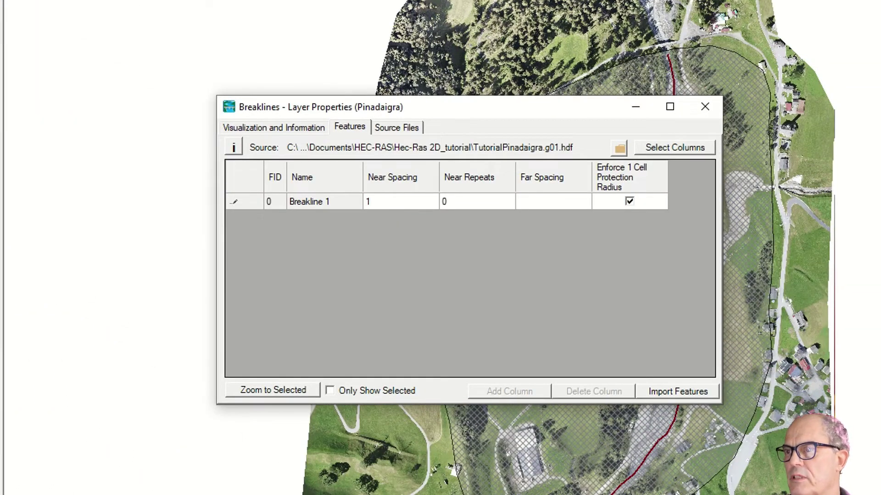
click(549, 206)
text(2)
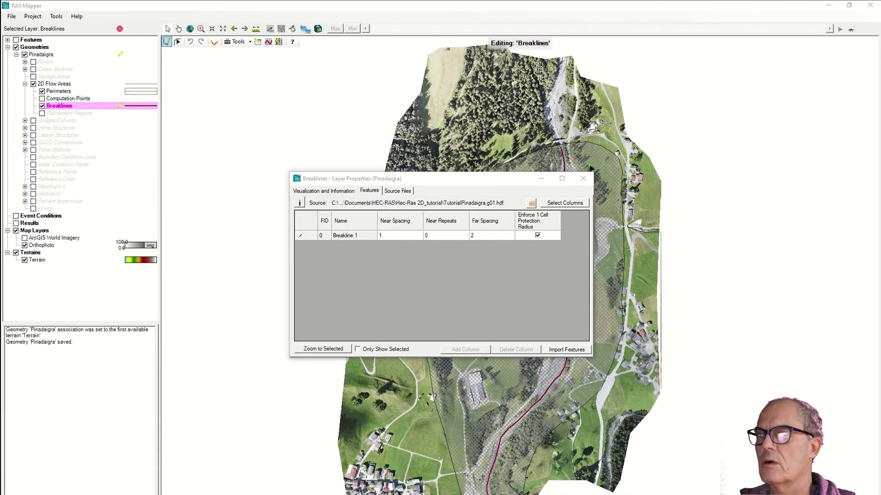
- Regenerate Pinadaigra's computation points with breaklines for all meshes, replacing the old points, and zoom to inspect
click(582, 180)
click(87, 91)
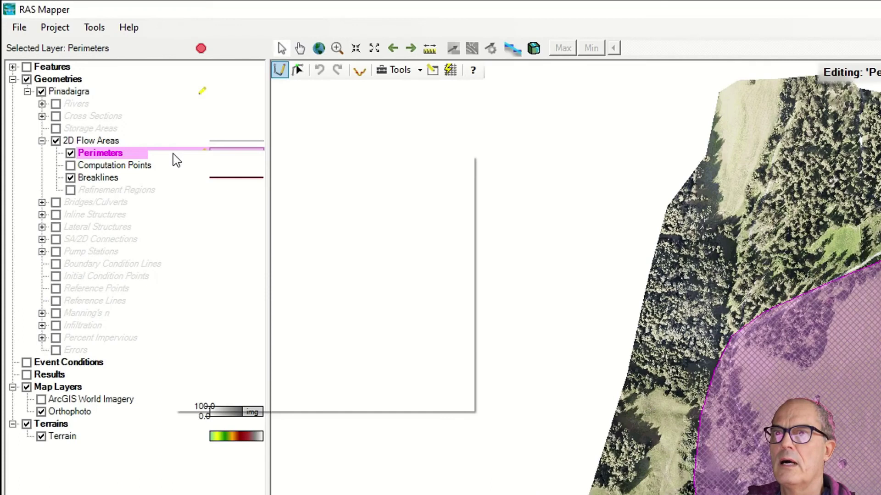
right_click(174, 154)
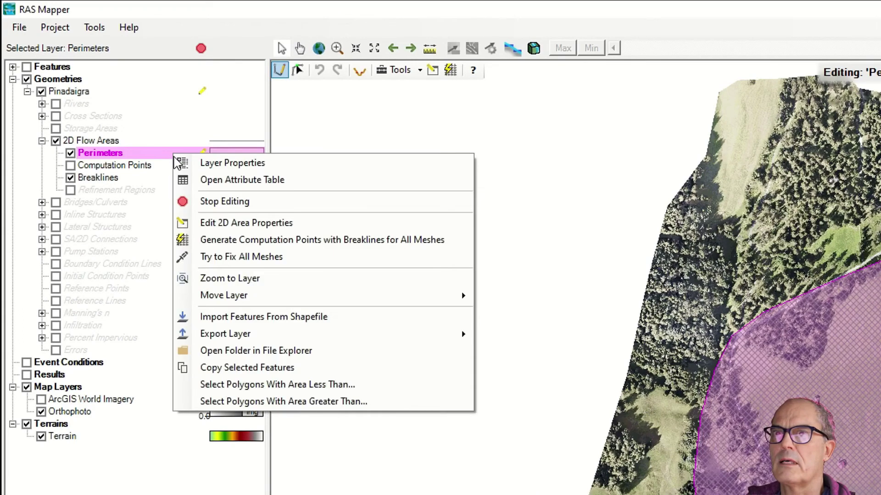
click(372, 244)
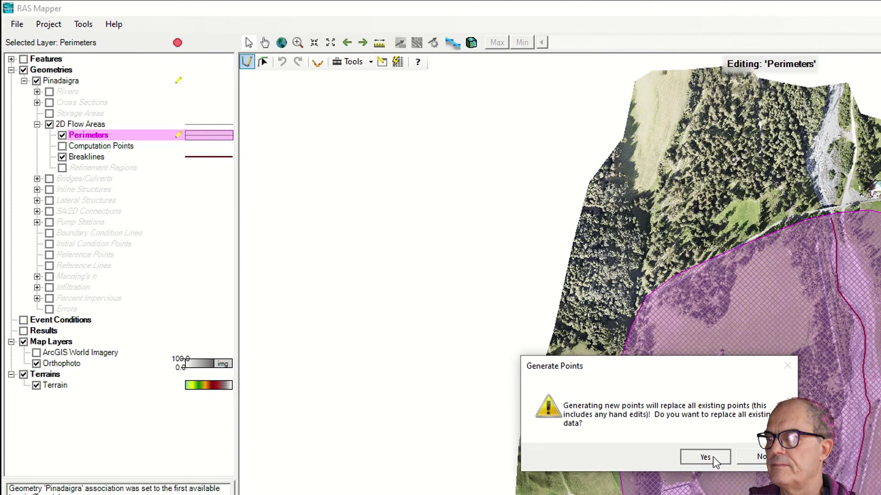
click(712, 457)
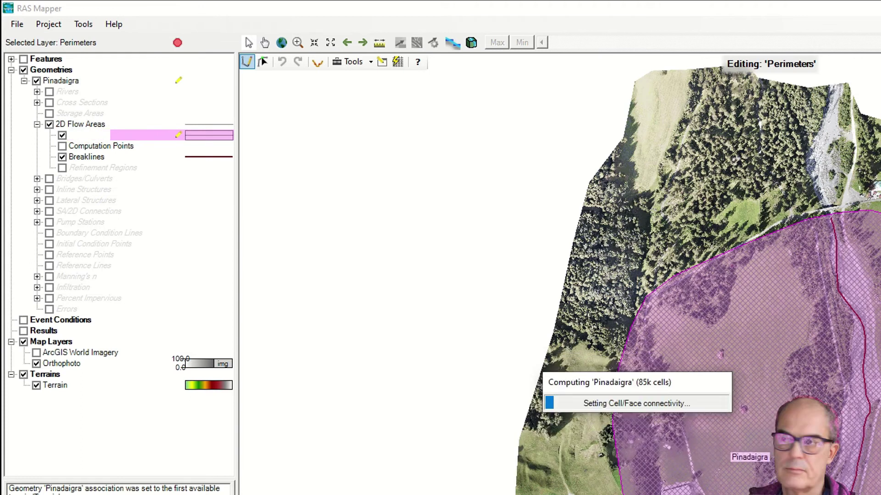
scroll(861, 464, up, 5)
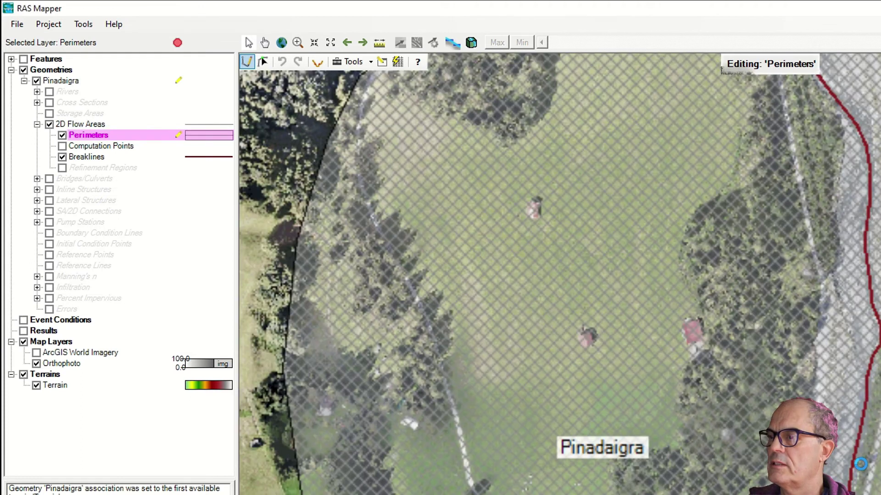
scroll(861, 464, up, 5)
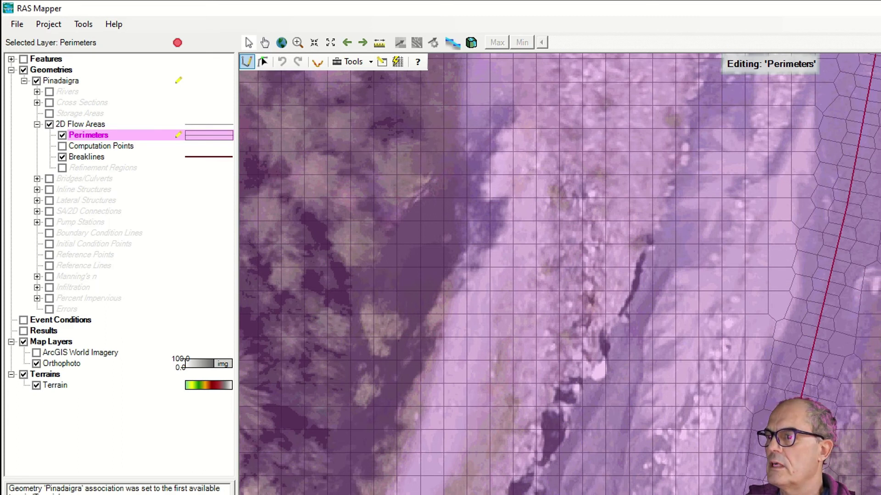
scroll(780, 487, down, 1)
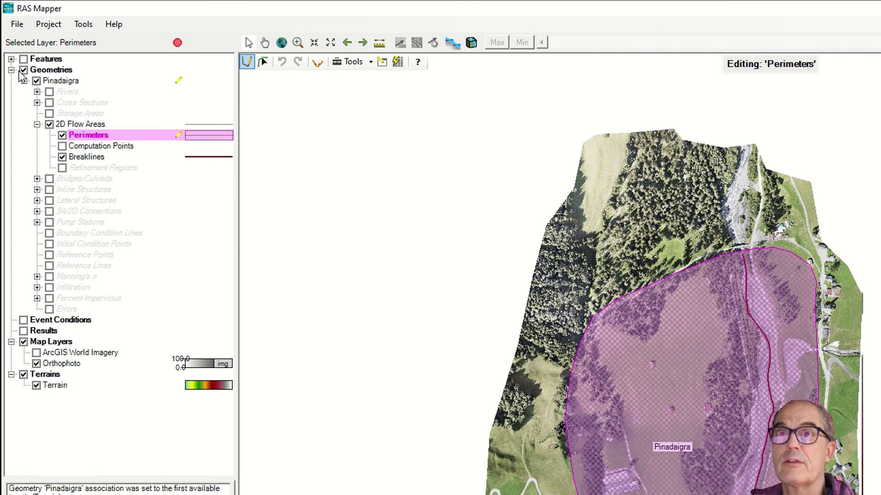
- Save the project with the breakline-refined Pinadaigra mesh
click(17, 23)
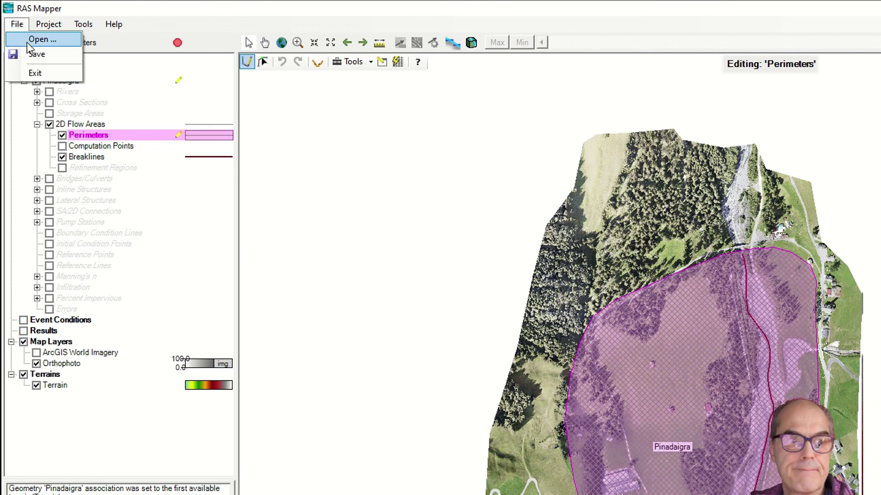
click(37, 55)
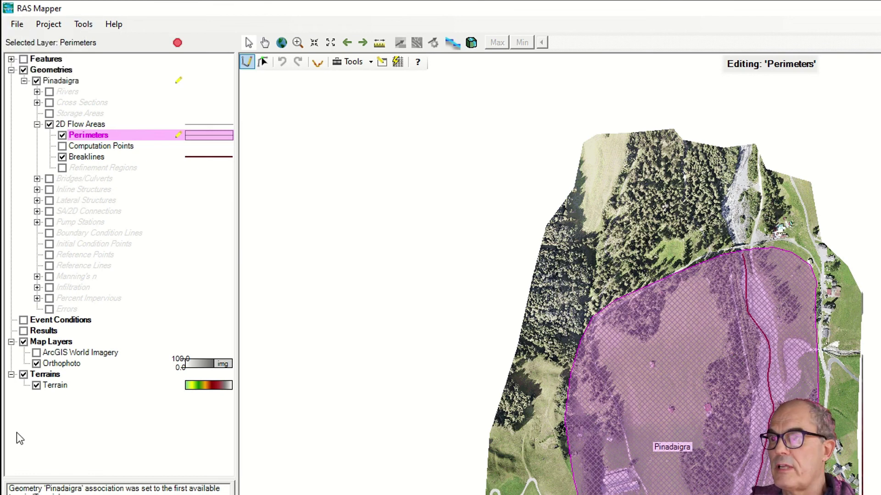